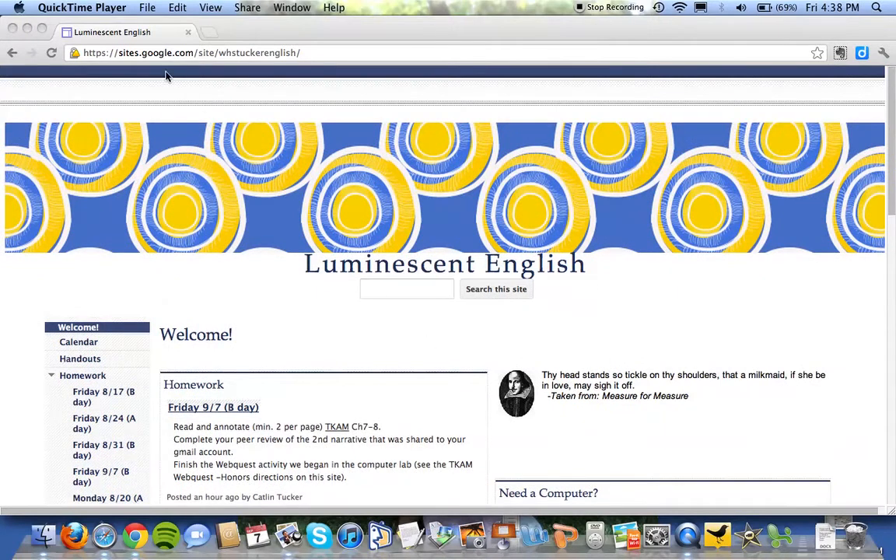
Step: Open the TKAM WebQuest - Academic page and the TIMELINE resource linked under Task 2
{"action": "scroll", "coordinate": [139, 224], "scroll_direction": "down", "scroll_amount": 10}
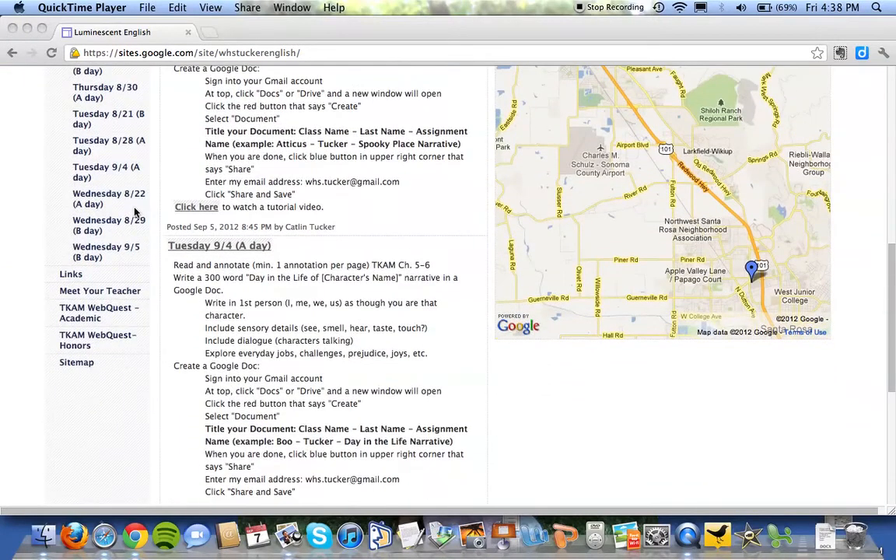
{"action": "left_click", "coordinate": [95, 310]}
{"action": "left_click", "coordinate": [95, 310]}
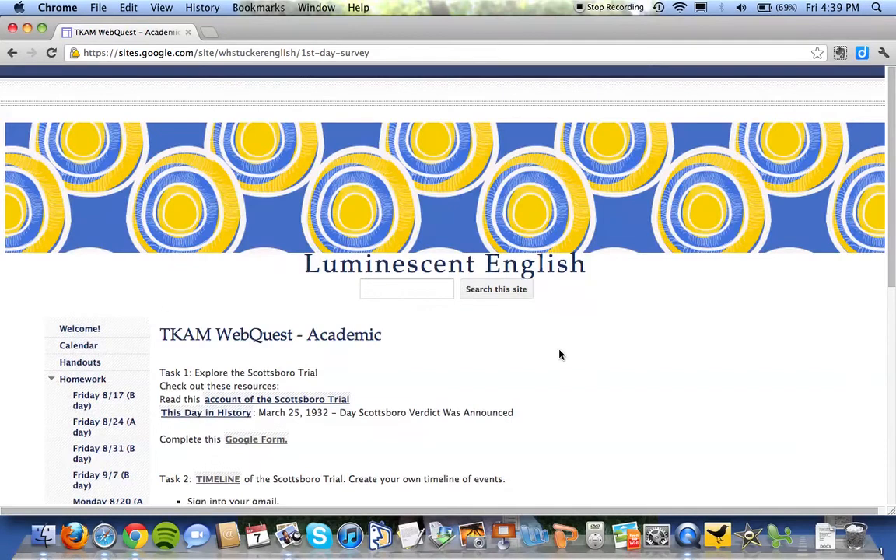
{"action": "scroll", "coordinate": [559, 355], "scroll_direction": "down", "scroll_amount": 4}
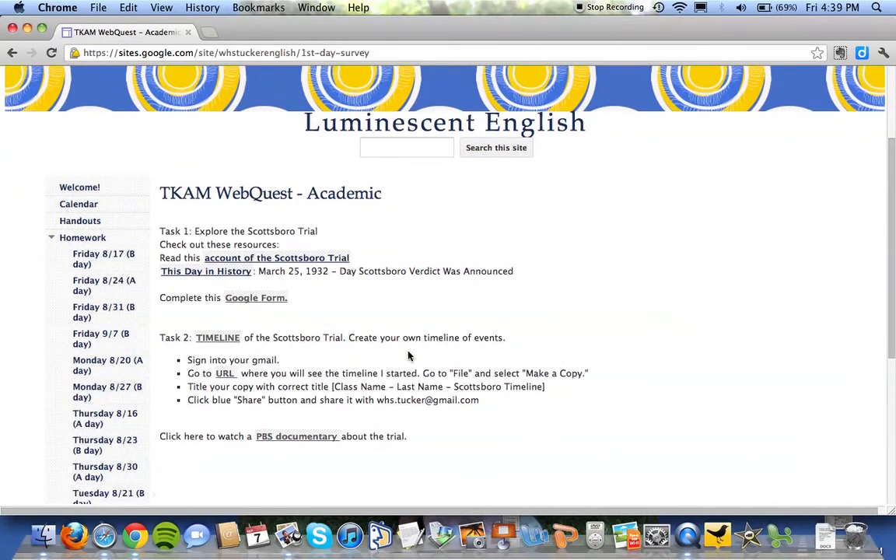
{"action": "left_click", "coordinate": [222, 338]}
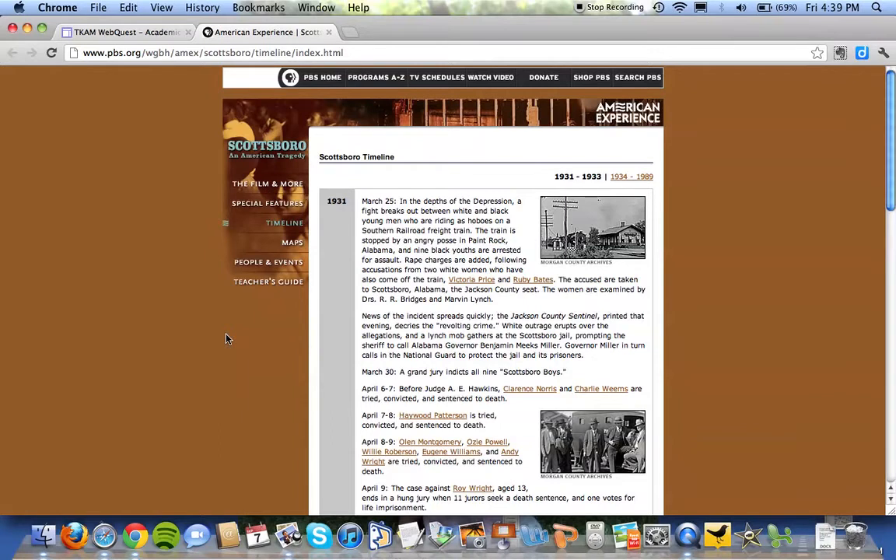
Step: Open the starter timeline drawing through the URL link in the WebQuest's Task 2 and make a copy of it
{"action": "left_click", "coordinate": [121, 32]}
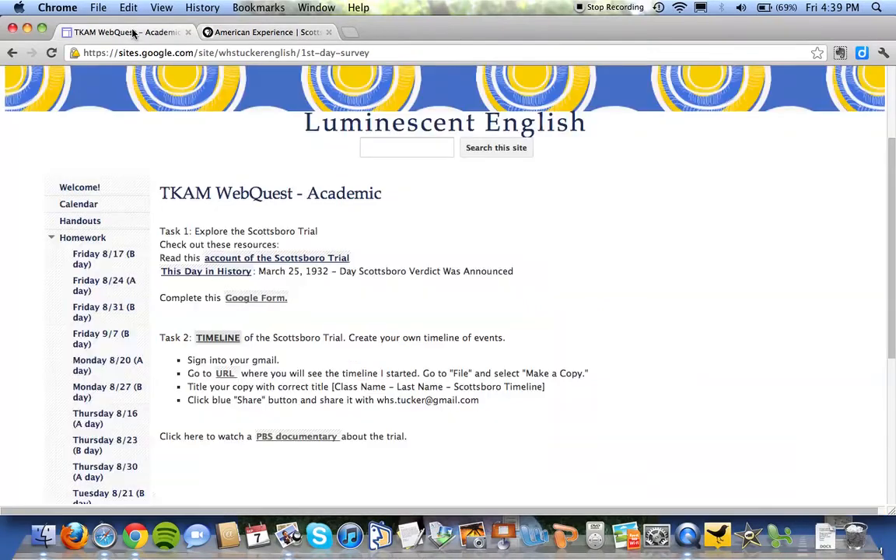
{"action": "left_click", "coordinate": [225, 375]}
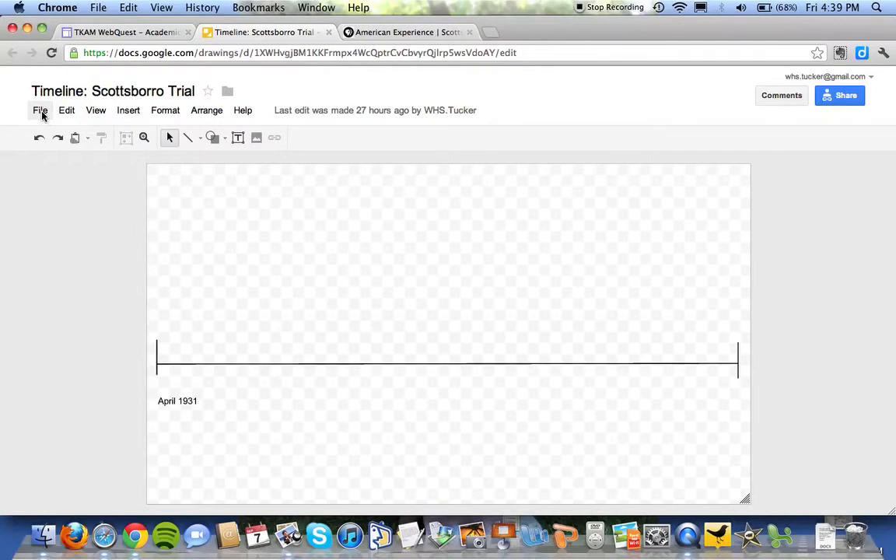
{"action": "left_click", "coordinate": [41, 111]}
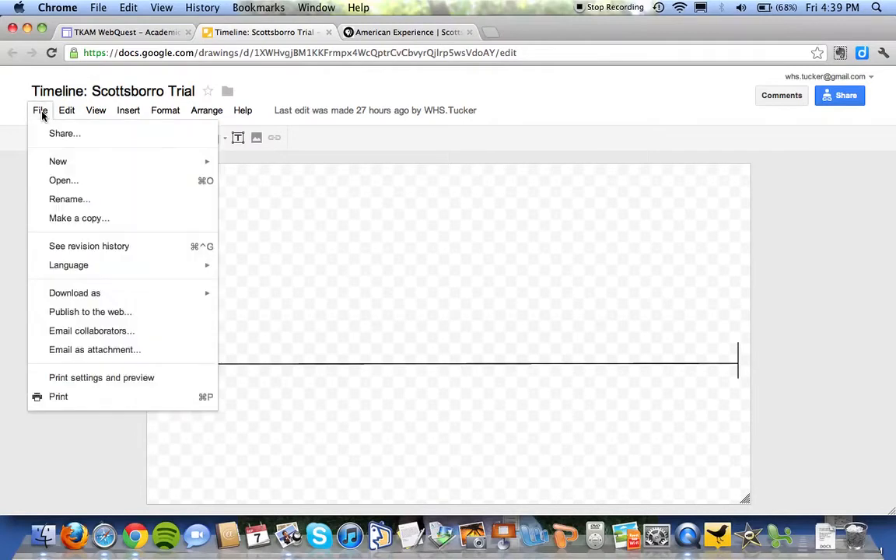
{"action": "left_click", "coordinate": [63, 224]}
{"action": "left_click", "coordinate": [378, 329]}
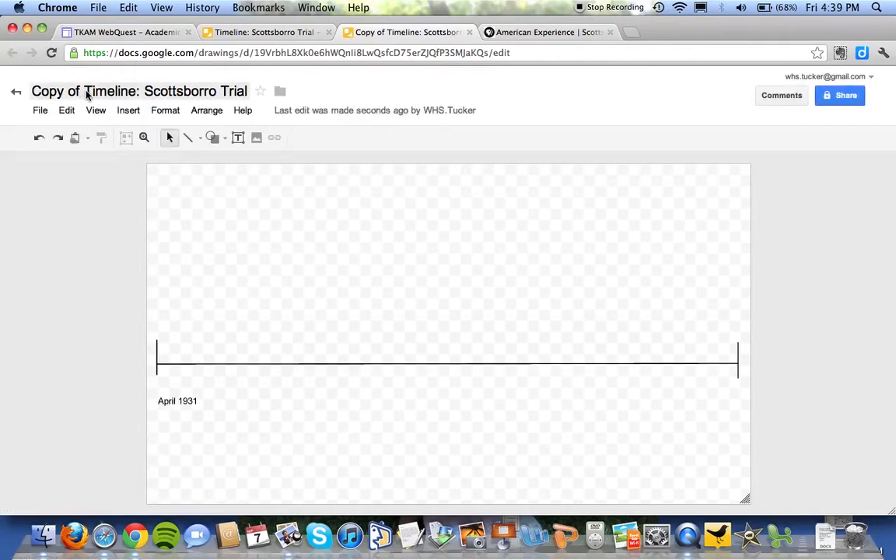
Step: Rename the copied drawing by replacing "Copy of" with "Boo-", the last name and a hyphen before "Timeline: Scottsborro Trial"
{"action": "left_click", "coordinate": [86, 94]}
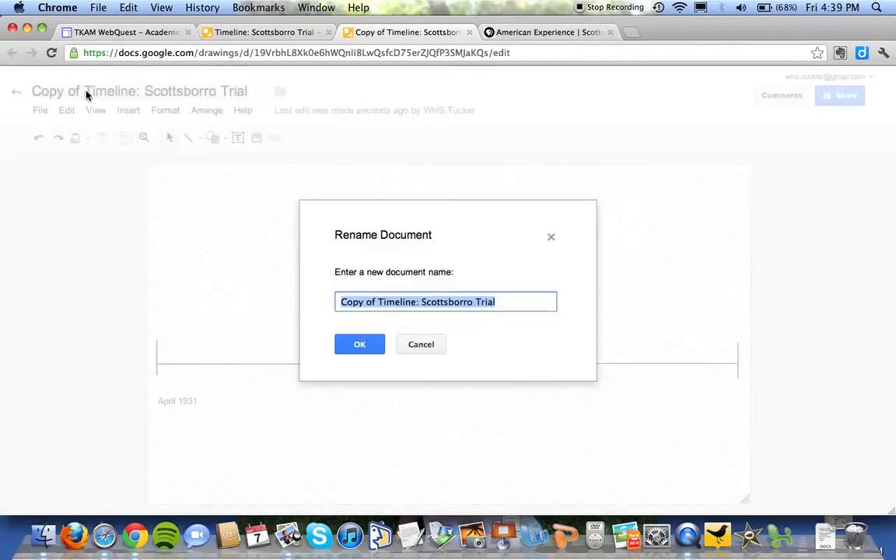
{"action": "left_click", "coordinate": [379, 303]}
{"action": "key", "text": "BackSpace"}
{"action": "key", "text": "BackSpace"}
{"action": "key", "text": "BackSpace"}
{"action": "key", "text": "BackSpace"}
{"action": "key", "text": "BackSpace"}
{"action": "key", "text": "BackSpace"}
{"action": "key", "text": "BackSpace"}
{"action": "key", "text": "BackSpace"}
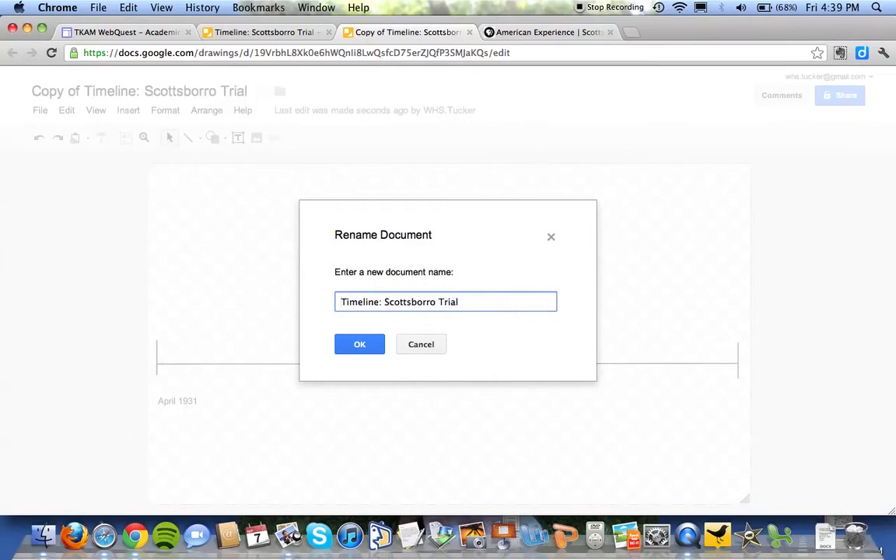
{"action": "type", "text": "Boo-"}
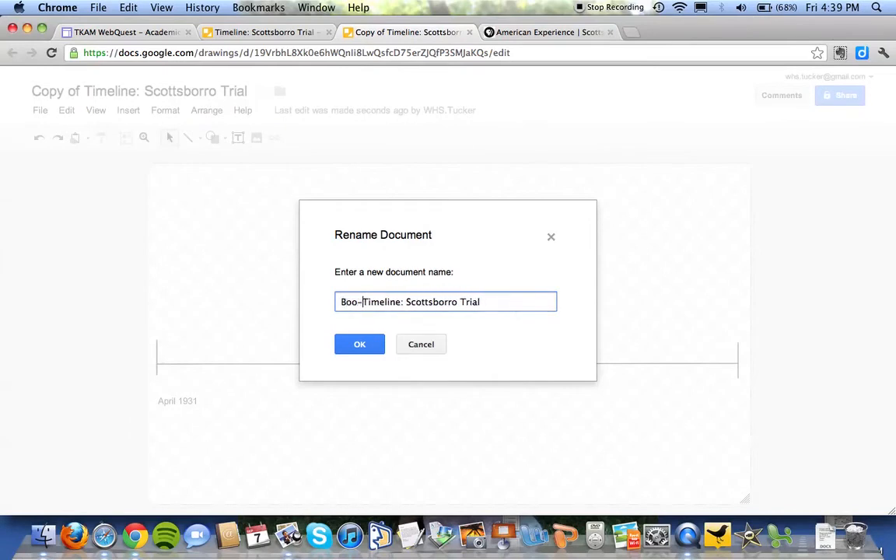
{"action": "type", "text": "Tucker-"}
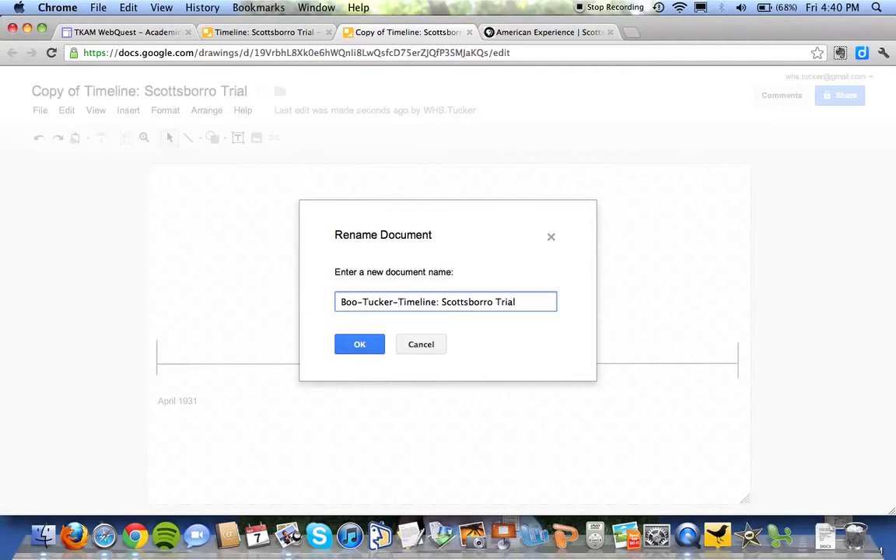
{"action": "left_click", "coordinate": [358, 344]}
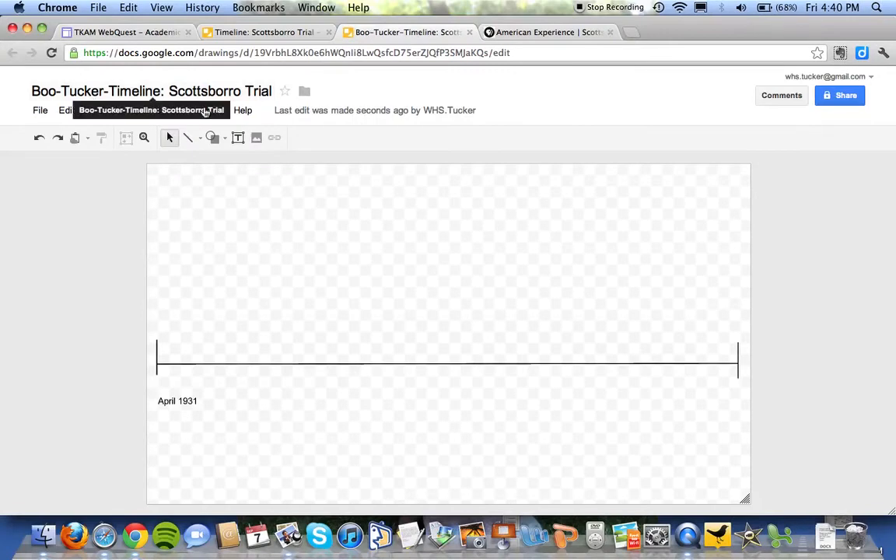
{"action": "left_click", "coordinate": [838, 97]}
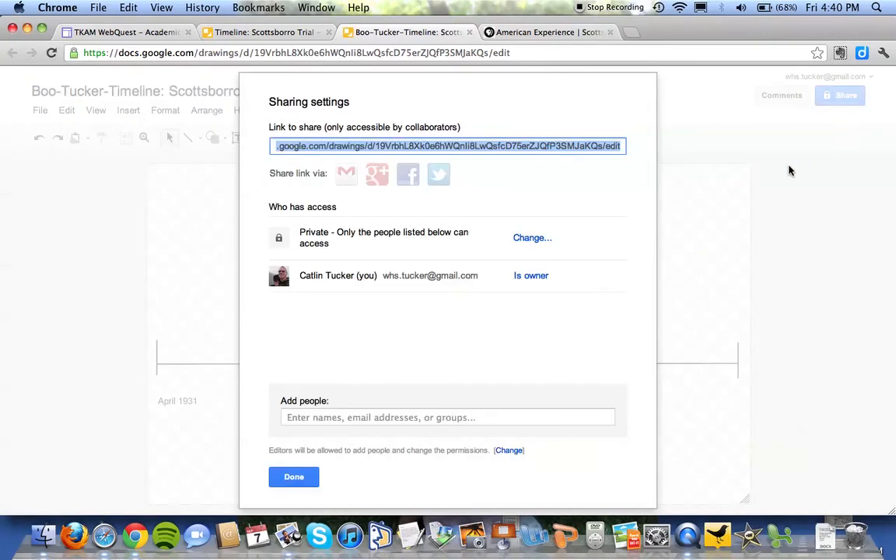
{"action": "left_click", "coordinate": [329, 419]}
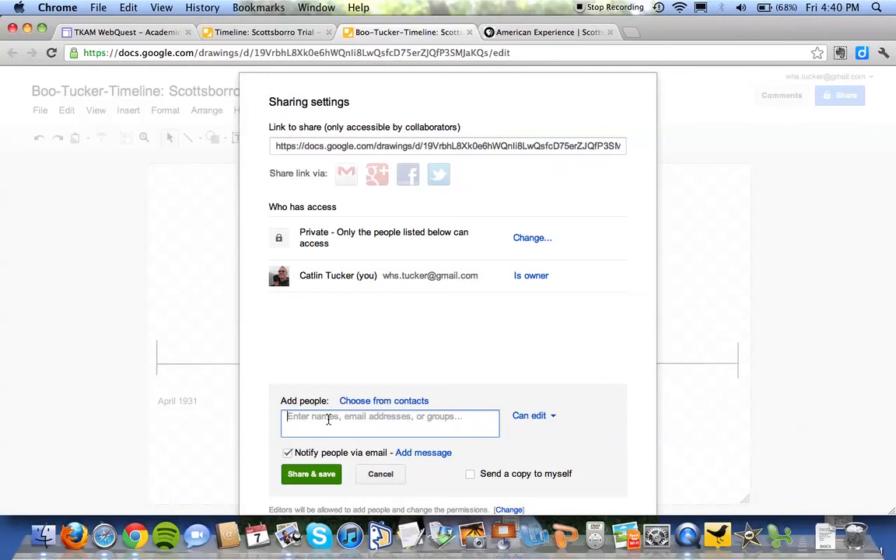
{"action": "type", "text": "whs."}
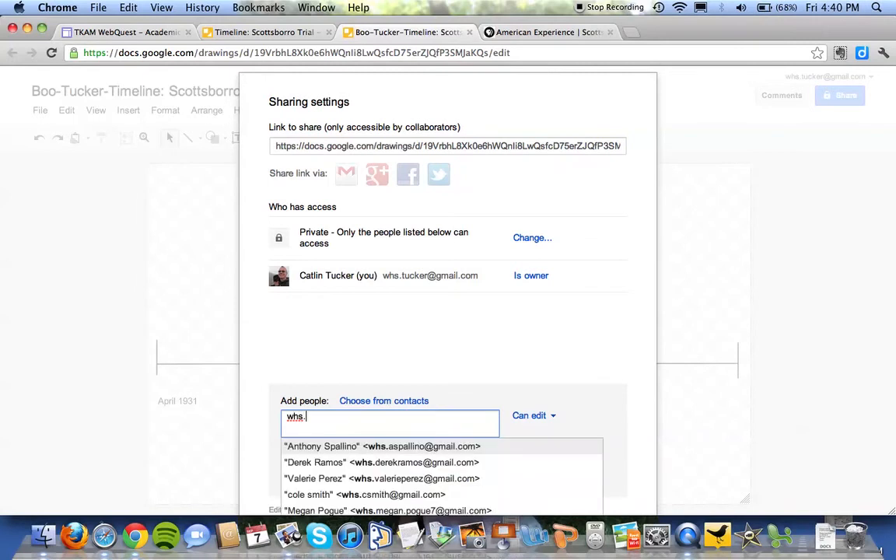
{"action": "type", "text": "tucker"}
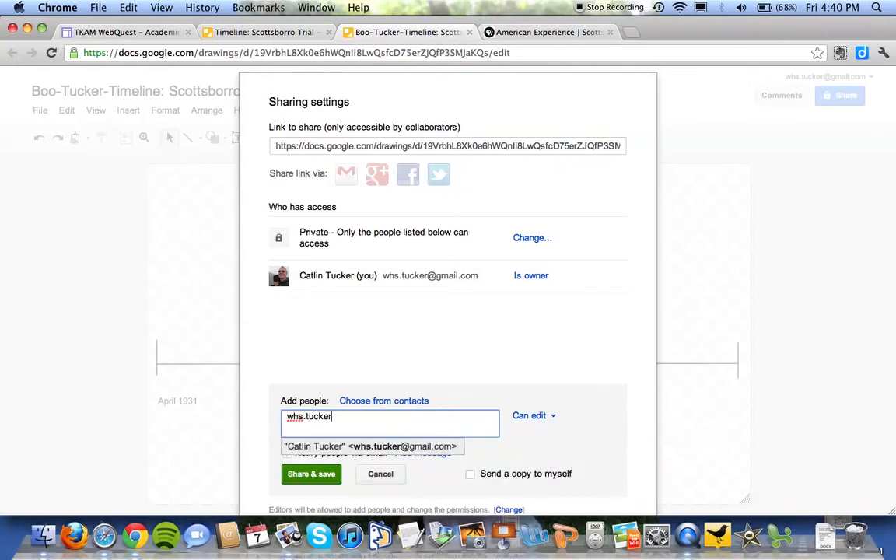
{"action": "key", "text": "Return"}
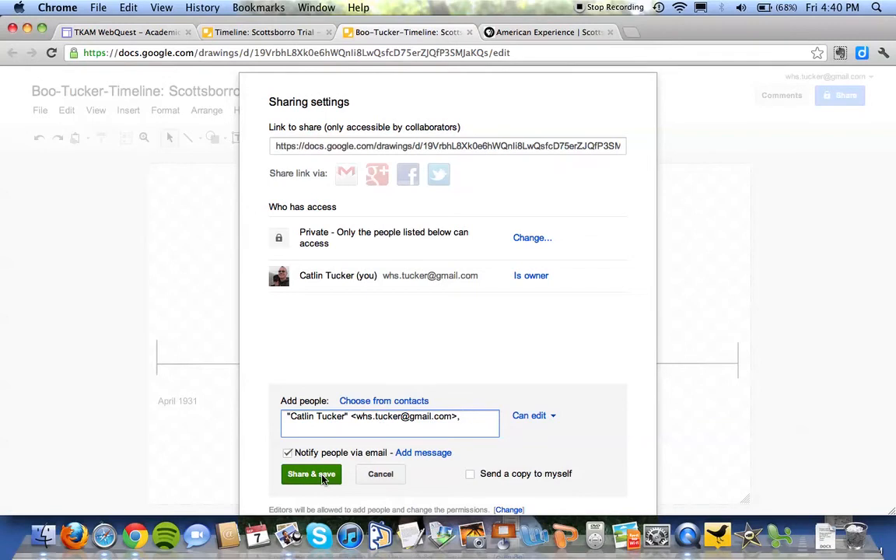
{"action": "left_click", "coordinate": [378, 476]}
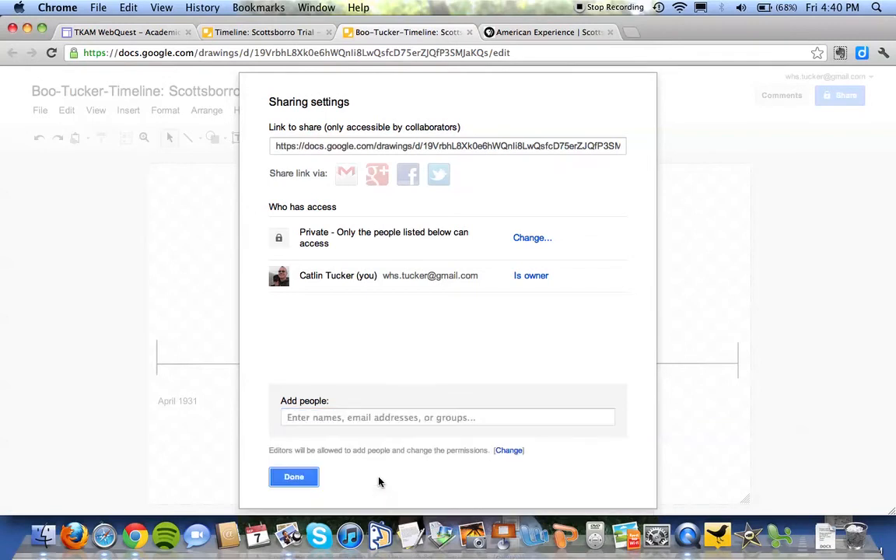
{"action": "left_click", "coordinate": [284, 476]}
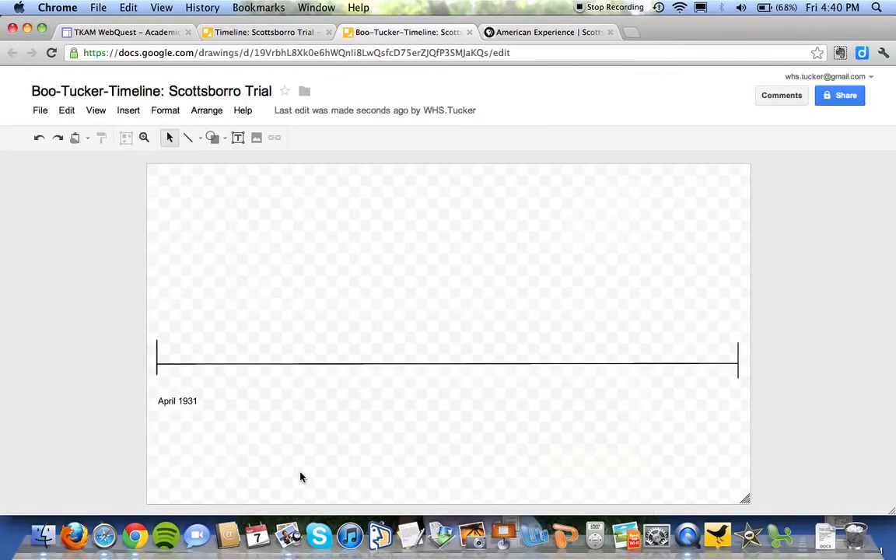
Step: Draw a vertical marker line across the timeline near its start and add a text box above it reading "May 1931 -"
{"action": "left_click", "coordinate": [187, 138]}
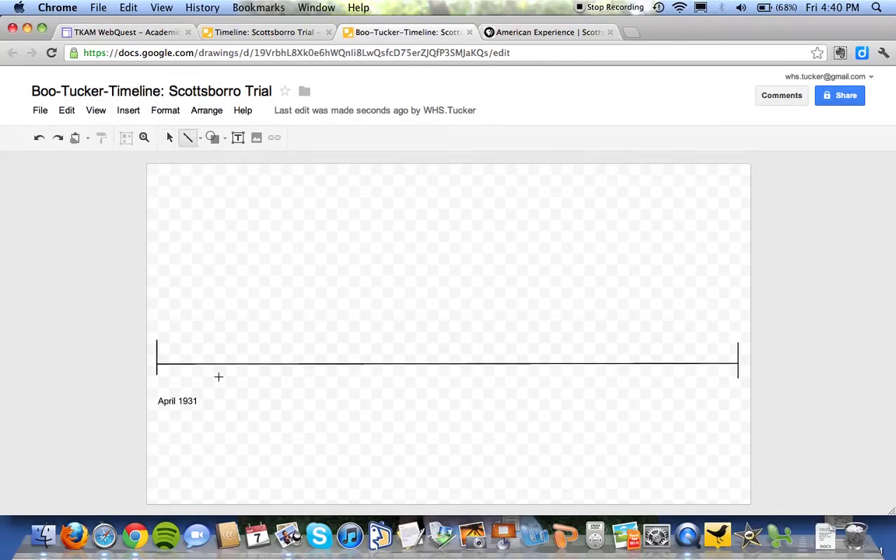
{"action": "left_click_drag", "start_coordinate": [239, 385], "coordinate": [239, 245]}
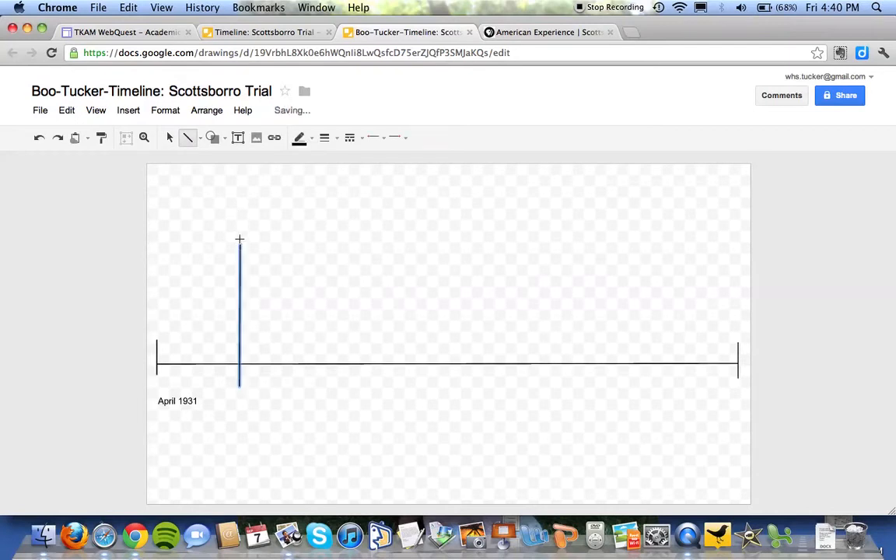
{"action": "left_click", "coordinate": [238, 140]}
{"action": "left_click_drag", "start_coordinate": [180, 183], "coordinate": [406, 238]}
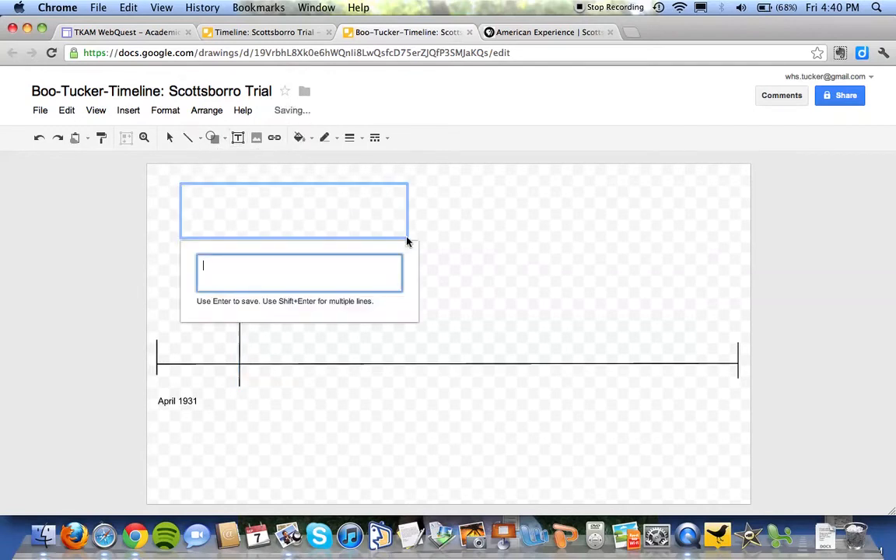
{"action": "type", "text": "May 1931 "}
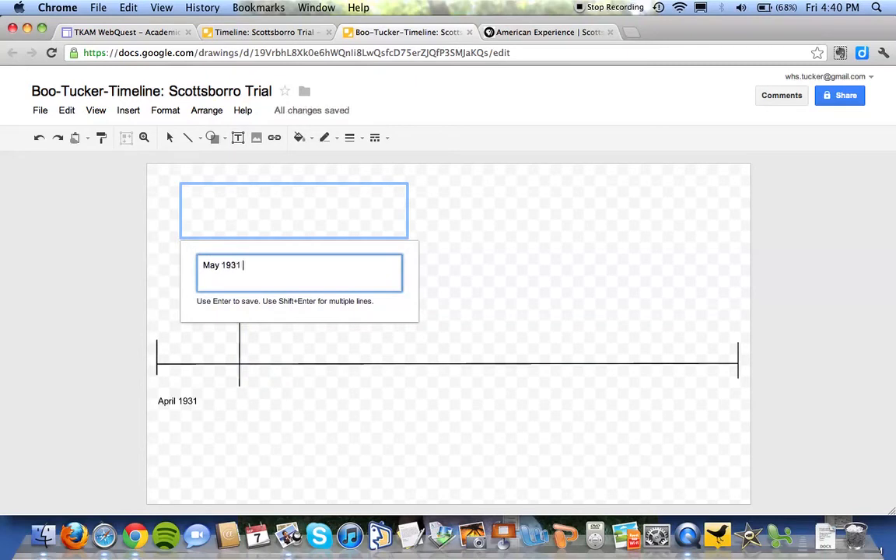
{"action": "type", "text": "-"}
{"action": "key", "text": "Return"}
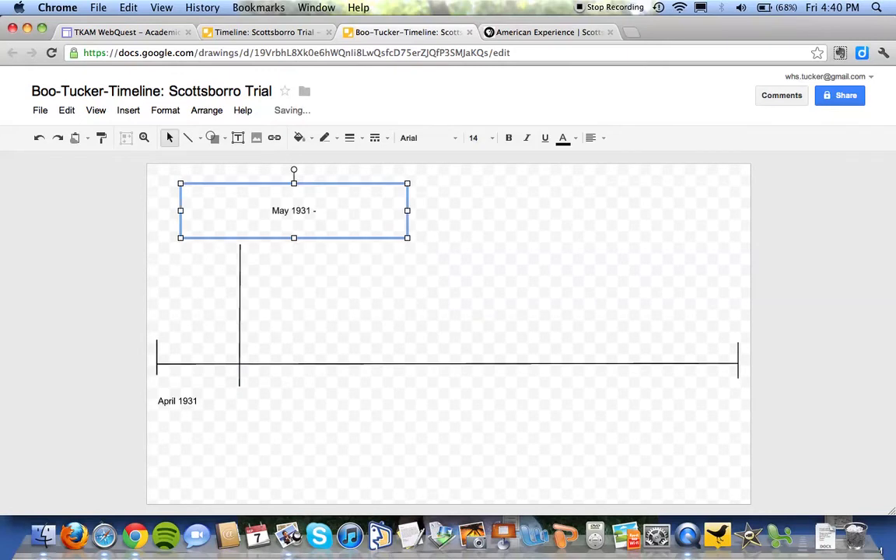
{"action": "left_click", "coordinate": [479, 241]}
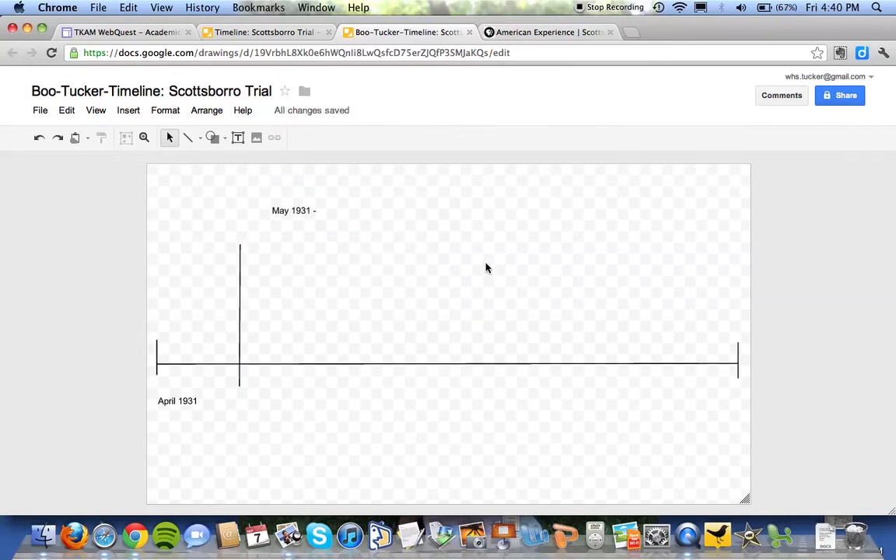
Step: Narrow the "May 1931 -" text box to slightly less than half its width, keeping its left edge in place
{"action": "left_click", "coordinate": [287, 217]}
{"action": "left_click_drag", "start_coordinate": [407, 210], "coordinate": [284, 220]}
{"action": "left_click", "coordinate": [329, 243]}
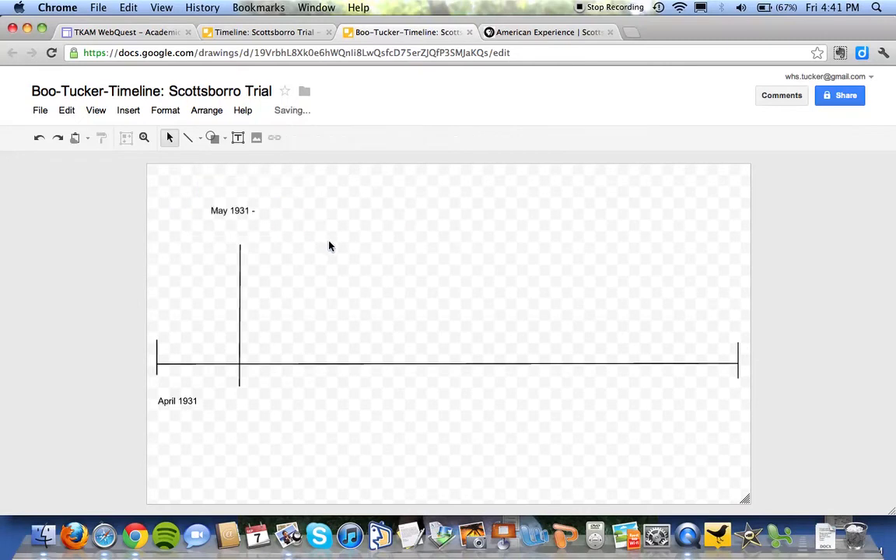
{"action": "left_click", "coordinate": [212, 137]}
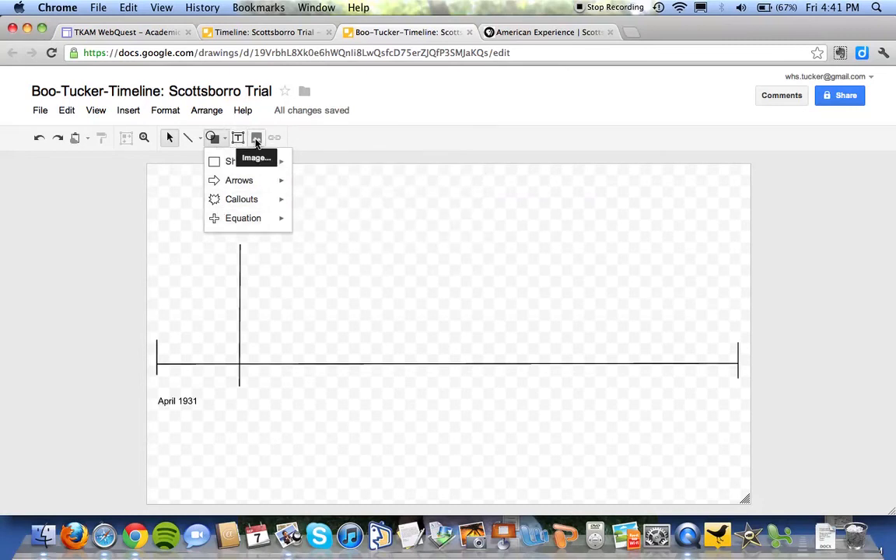
{"action": "left_click", "coordinate": [257, 140]}
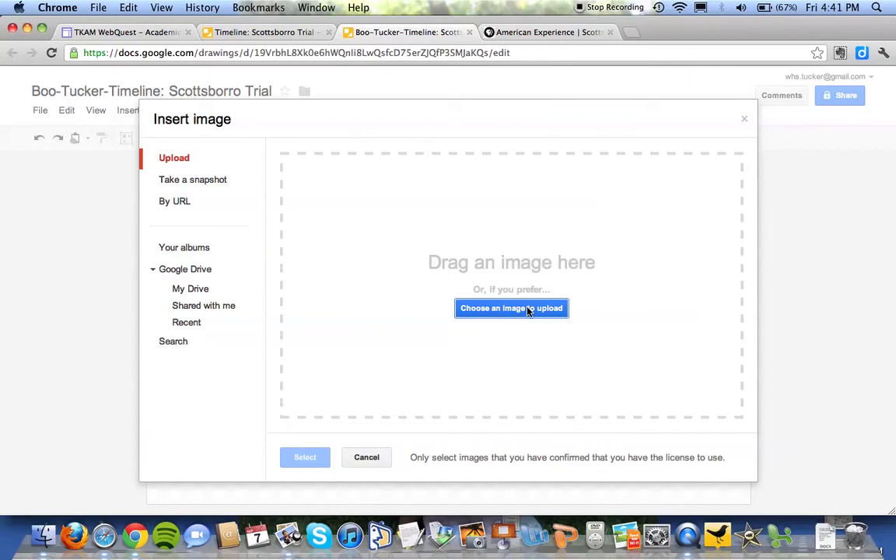
{"action": "left_click", "coordinate": [746, 121]}
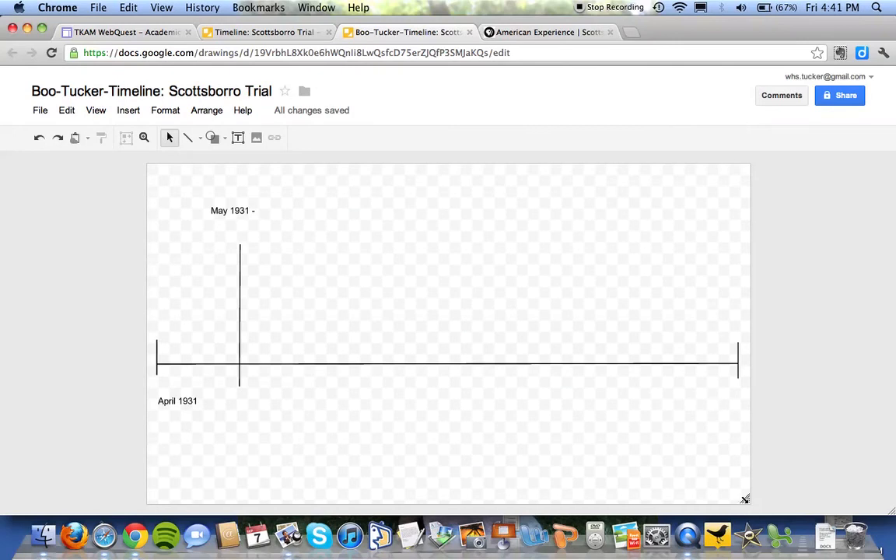
Step: Try widening the drawing canvas, and bring it back to about its original width
{"action": "left_click_drag", "start_coordinate": [745, 500], "coordinate": [850, 507]}
{"action": "left_click_drag", "start_coordinate": [791, 498], "coordinate": [698, 505]}
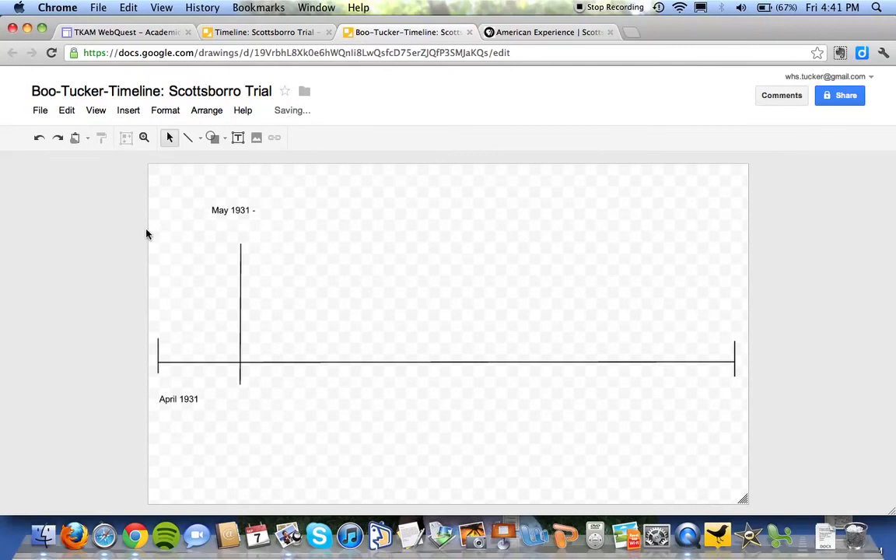
{"action": "left_click", "coordinate": [234, 212]}
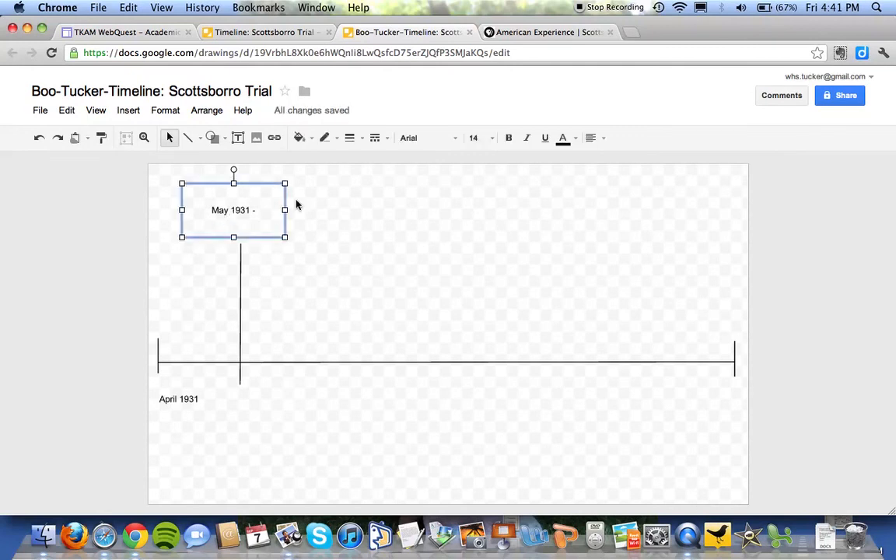
{"action": "left_click", "coordinate": [440, 140]}
{"action": "left_click", "coordinate": [475, 137]}
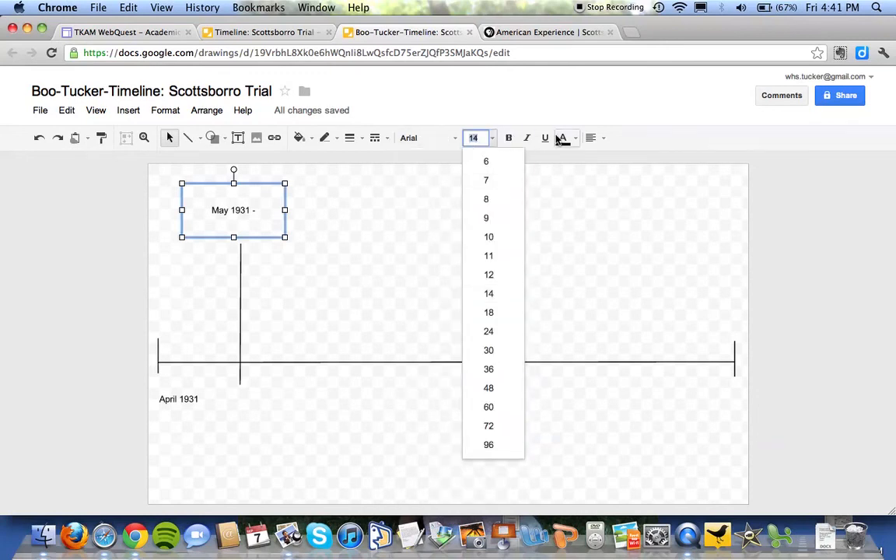
{"action": "left_click", "coordinate": [292, 266]}
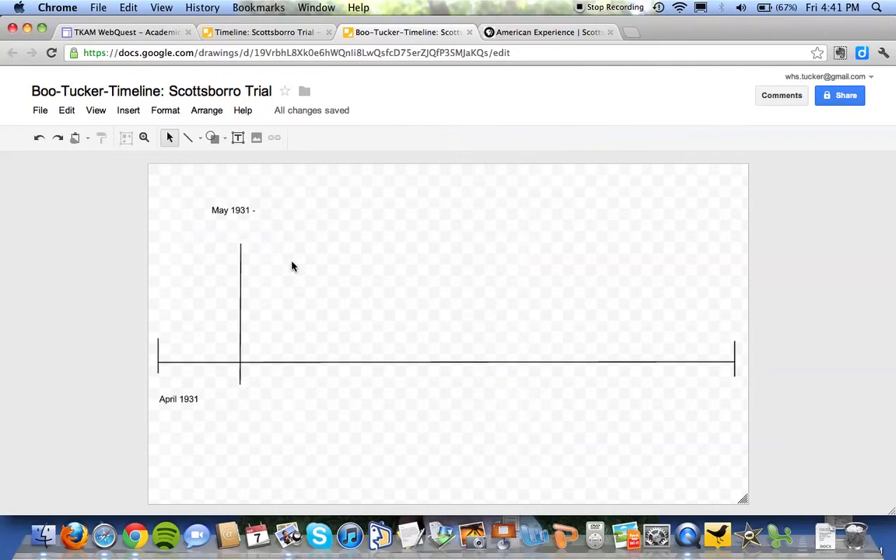